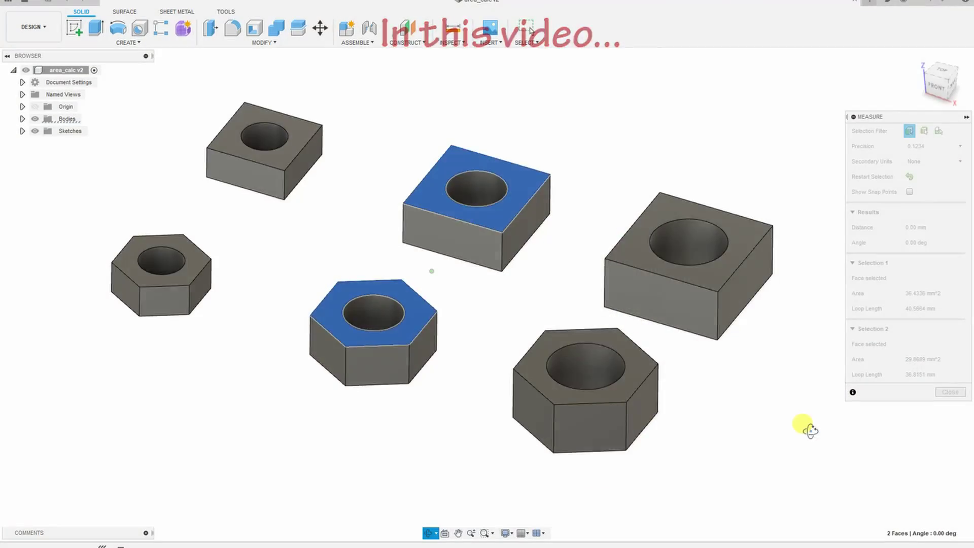
- Orbit the nut and test-block models, then turn on the orange-triangle and dimension-formula layers
{"action": "middle_click_drag", "start_coordinate": [810, 430], "coordinate": [810, 439], "text": "shift"}
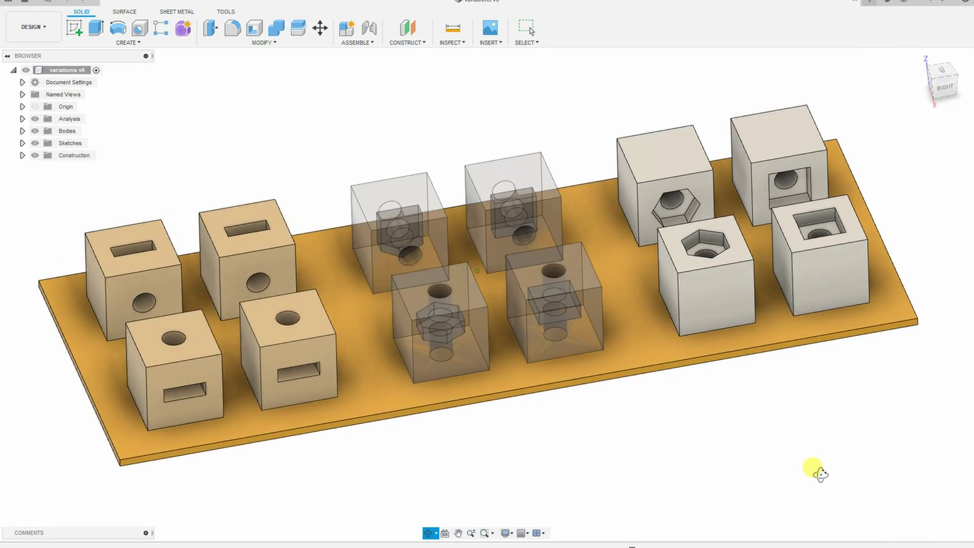
{"action": "middle_click_drag", "start_coordinate": [820, 476], "coordinate": [826, 478], "text": "shift"}
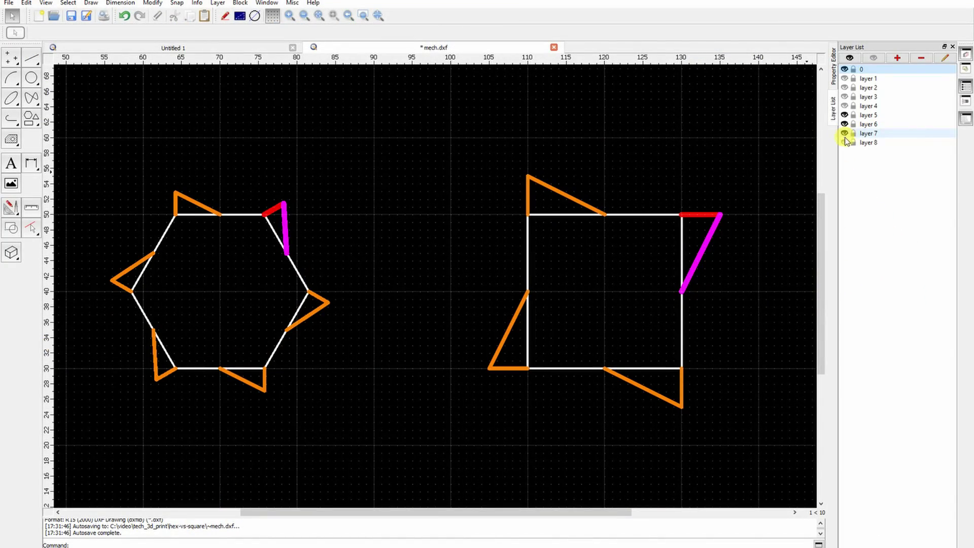
{"action": "left_click", "coordinate": [845, 134]}
{"action": "left_click", "coordinate": [845, 142]}
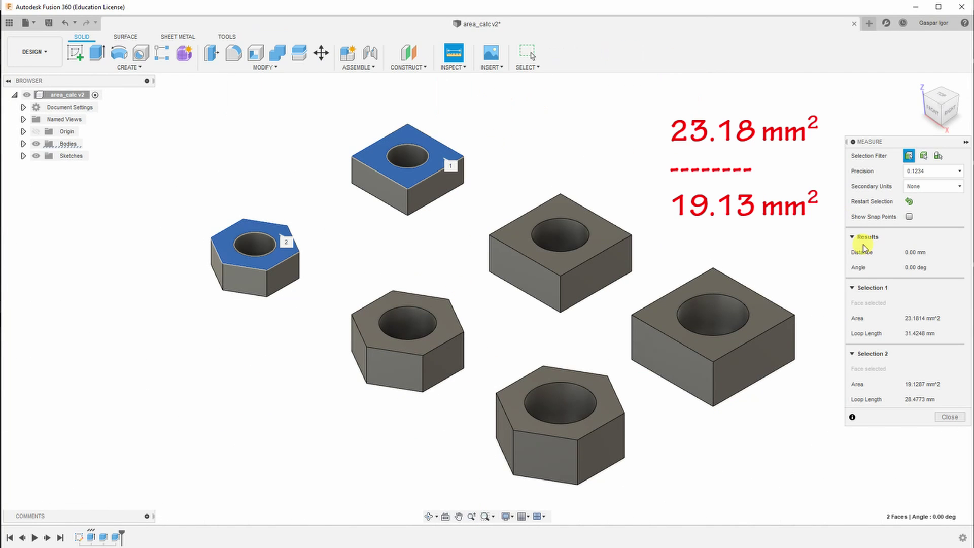
- Select the small hex nut's top face to measure its 19.13 mm² area
{"action": "left_click", "coordinate": [439, 316]}
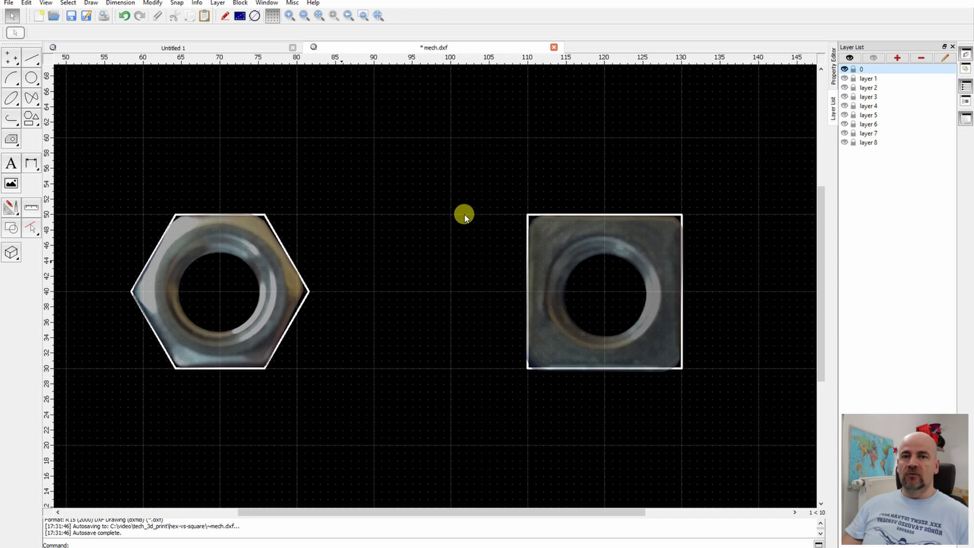
- Turn on layers 1 and 2 to show the circles, radius lines and yellow construction lines
{"action": "left_click", "coordinate": [844, 78]}
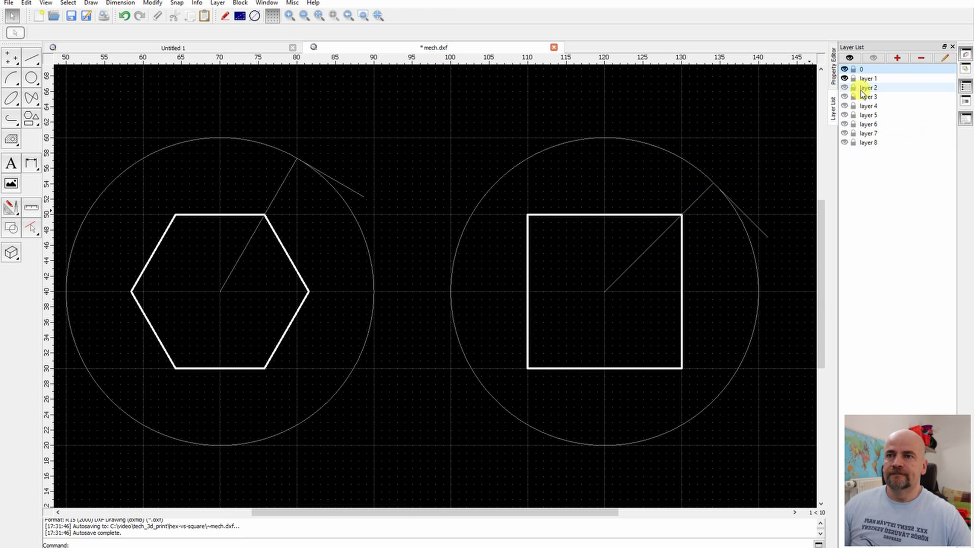
{"action": "left_click", "coordinate": [844, 88]}
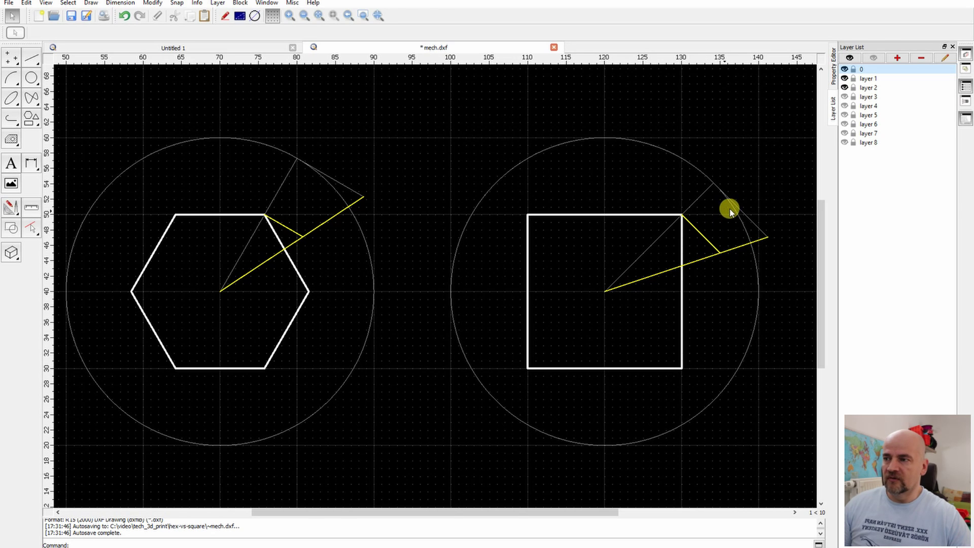
- Show layers 3–5 with cyan construction and red edge segments, then hide layers 1–4
{"action": "left_click", "coordinate": [844, 87]}
{"action": "left_click", "coordinate": [845, 96]}
{"action": "left_click", "coordinate": [844, 106]}
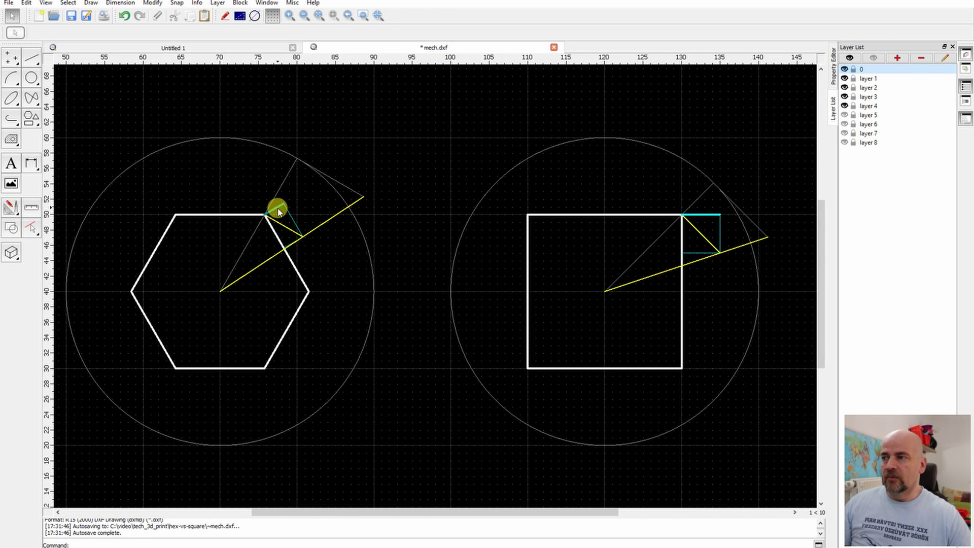
{"action": "left_click", "coordinate": [845, 116]}
{"action": "left_click_drag", "start_coordinate": [844, 105], "coordinate": [845, 78]}
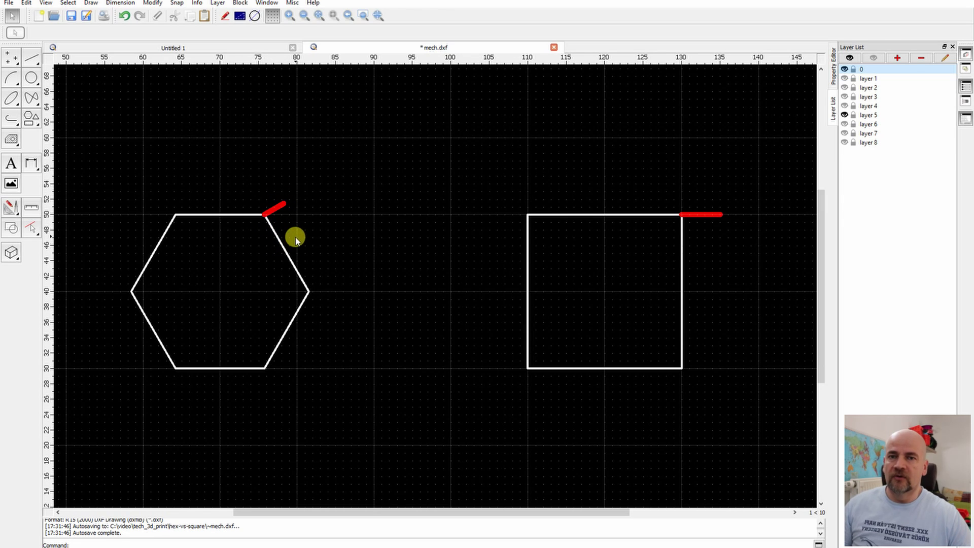
- Turn on layers 6 and 7 to show the magenta lines and orange triangles
{"action": "left_click", "coordinate": [844, 124]}
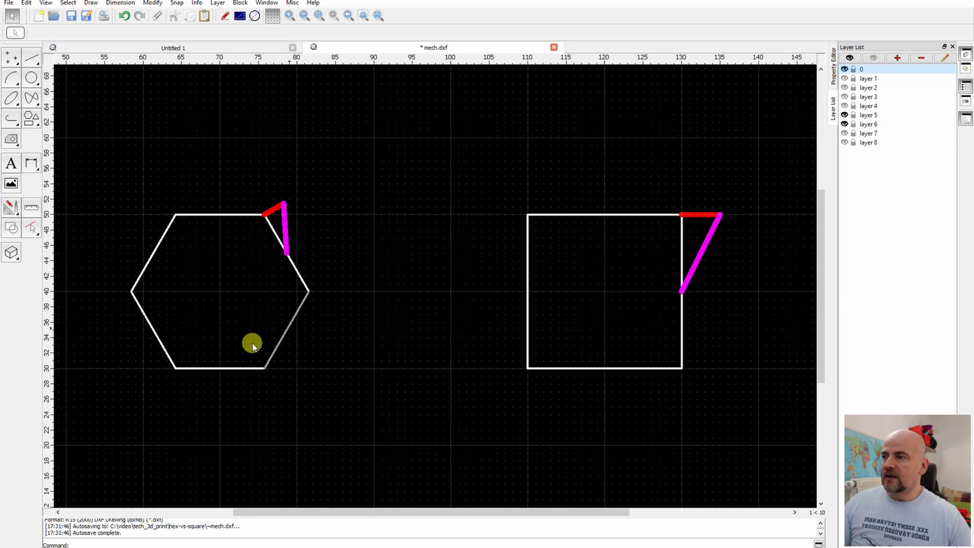
{"action": "left_click", "coordinate": [845, 133]}
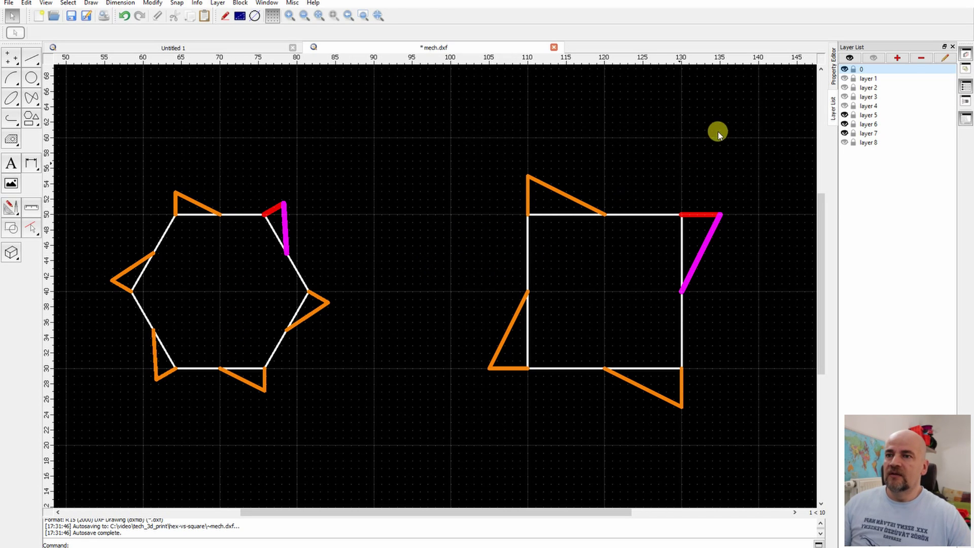
- Turn on layer 8 to show the dimensions and A1/A2 area formulas (100 versus 50)
{"action": "left_click", "coordinate": [844, 143]}
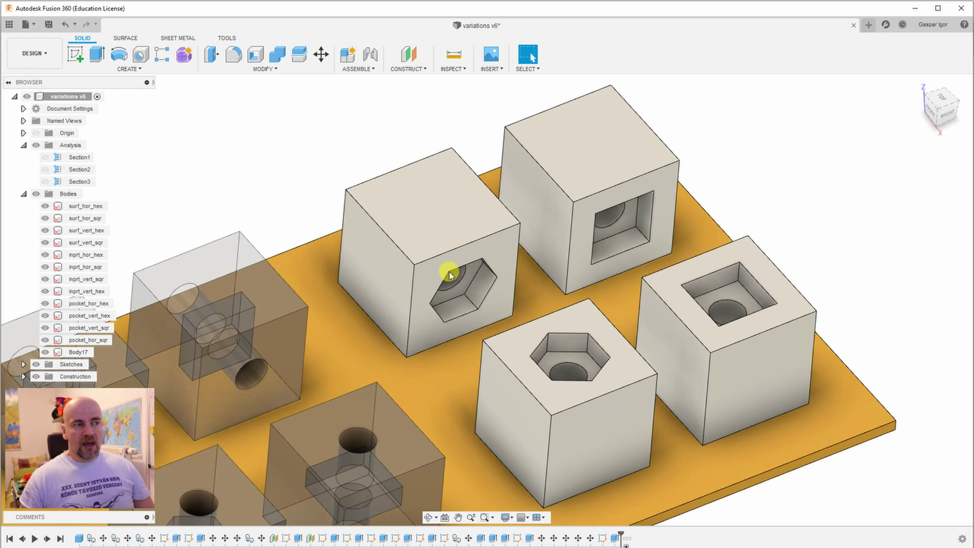
- Zoom and orbit into the nut pockets, then switch to the QCAD overhang-angle drawing
{"action": "scroll", "coordinate": [467, 284], "scroll_direction": "up", "scroll_amount": 3}
{"action": "middle_click_drag", "start_coordinate": [466, 327], "coordinate": [426, 249], "text": "shift"}
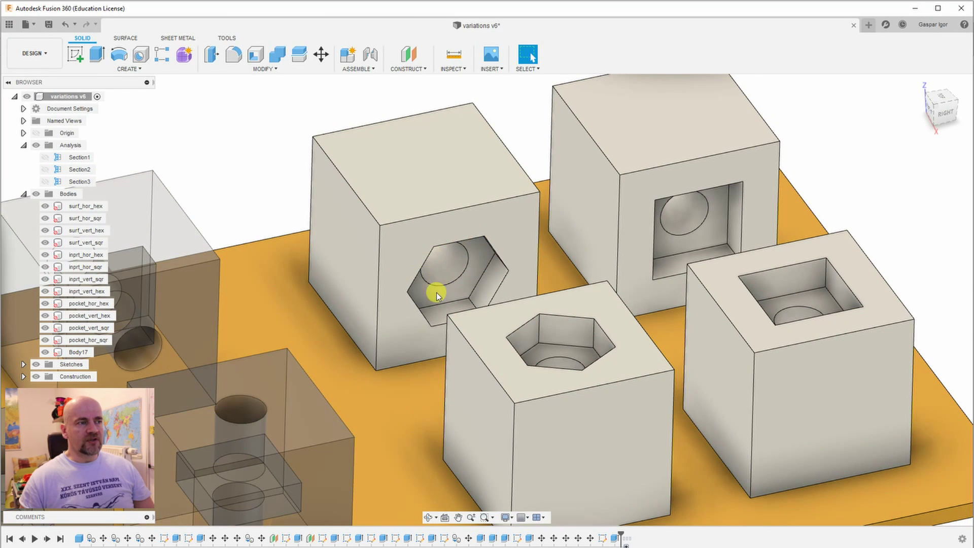
{"action": "key", "text": "alt+Tab"}
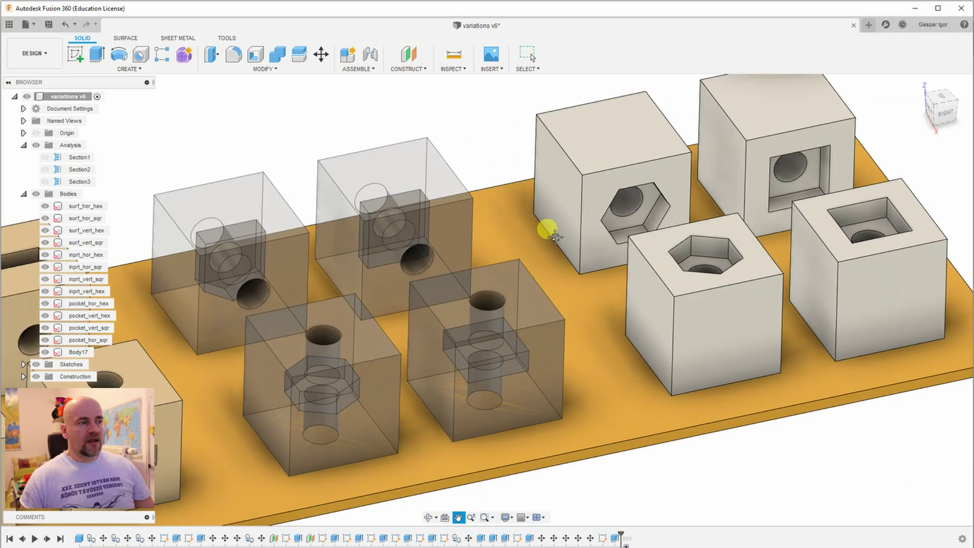
- Zoom in and pan to centre the transparent square and hex insert blocks
{"action": "scroll", "coordinate": [547, 227], "scroll_direction": "up", "scroll_amount": 3}
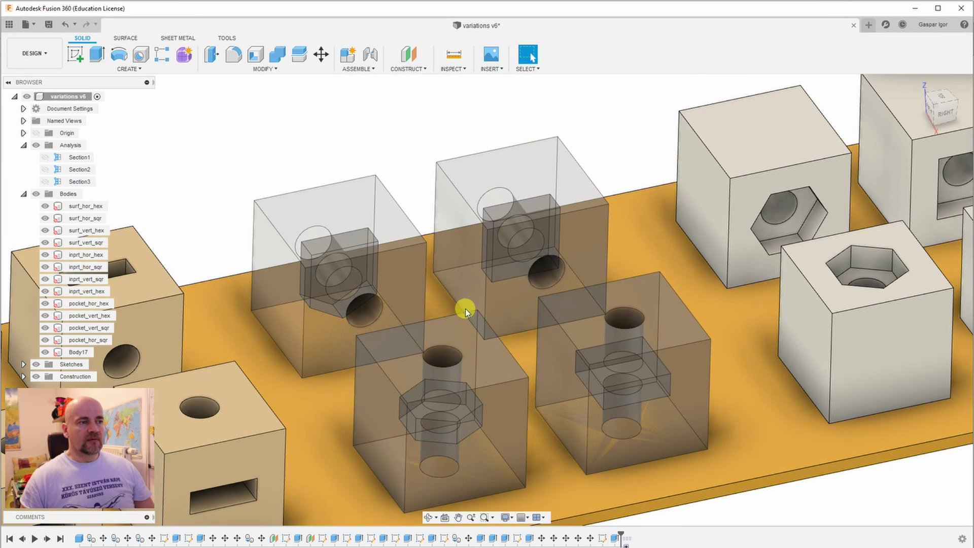
{"action": "middle_click_drag", "start_coordinate": [457, 300], "coordinate": [452, 283]}
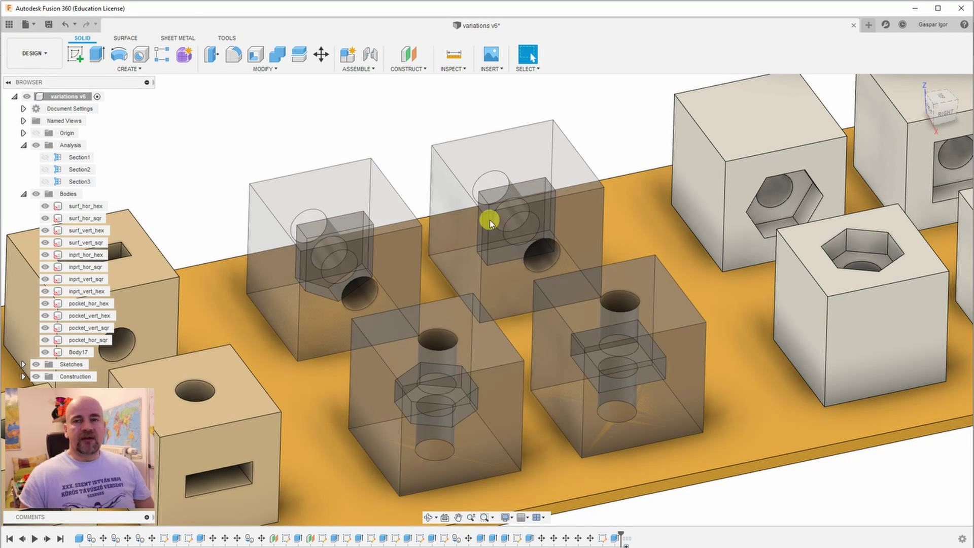
{"action": "middle_click_drag", "start_coordinate": [431, 276], "coordinate": [436, 281], "text": "shift"}
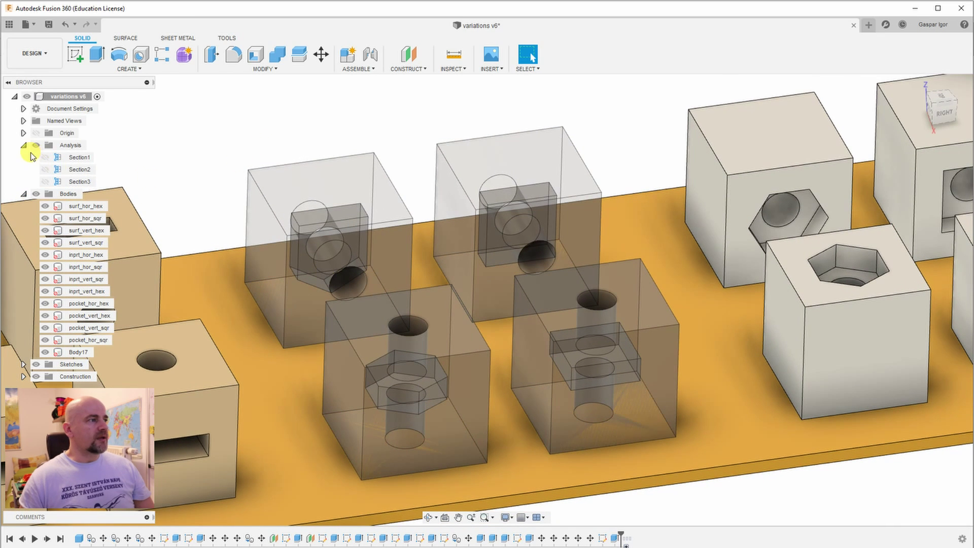
- Toggle the Section2 cut on and off, then show Section3 and orbit slightly to view it
{"action": "left_click", "coordinate": [48, 172]}
{"action": "left_click", "coordinate": [45, 169]}
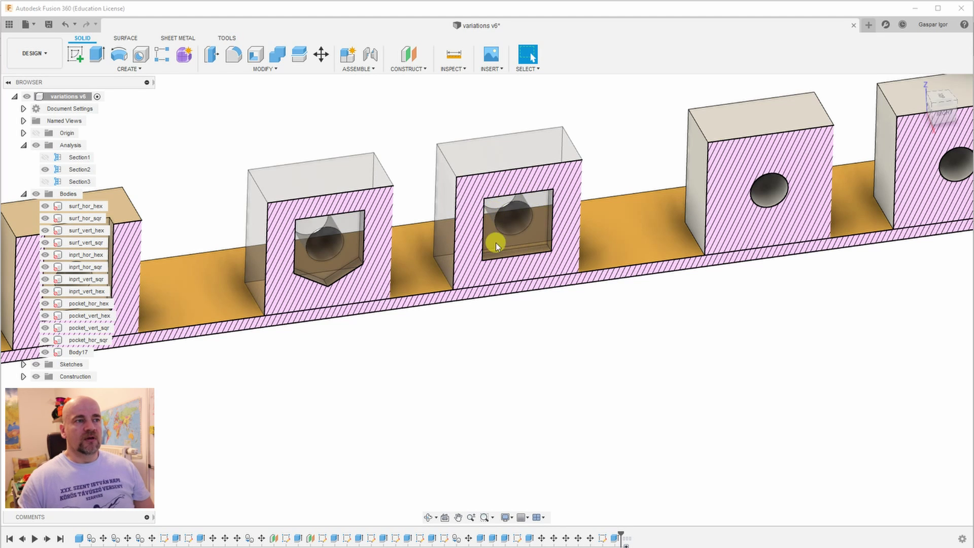
{"action": "left_click", "coordinate": [45, 170]}
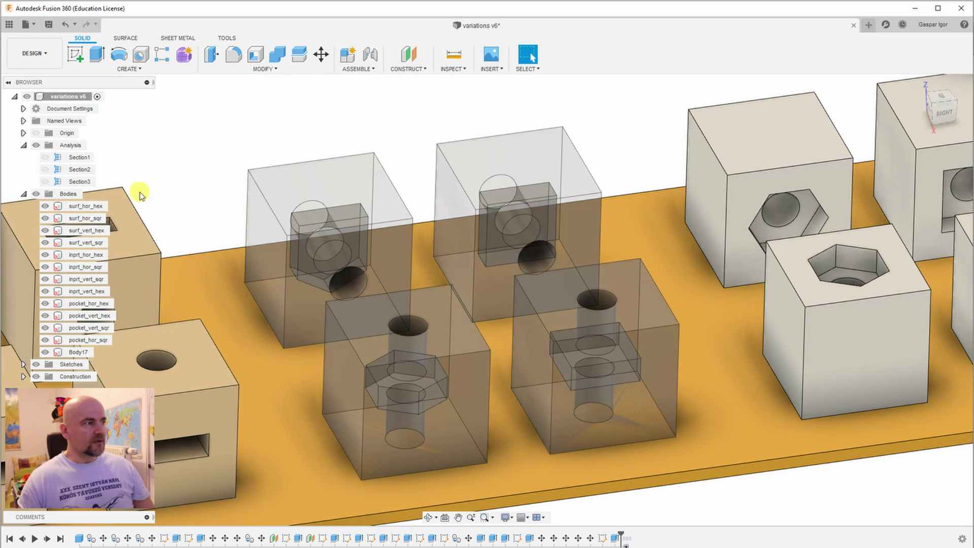
{"action": "left_click", "coordinate": [45, 181]}
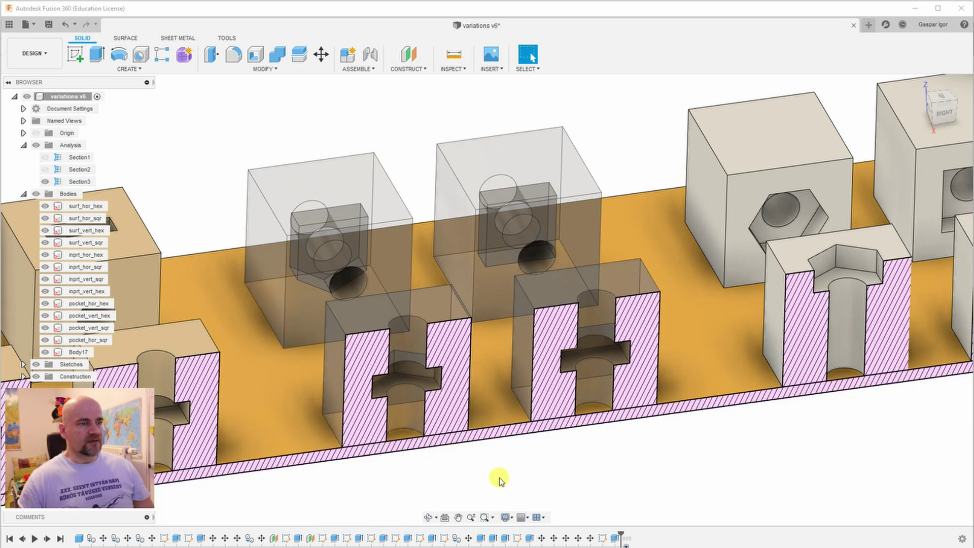
{"action": "mouse_move", "coordinate": [497, 476]}
{"action": "middle_mouse_down", "text": "shift"}
{"action": "mouse_move", "coordinate": [493, 450]}
{"action": "mouse_move", "coordinate": [505, 456]}
{"action": "middle_mouse_up", "text": "shift"}
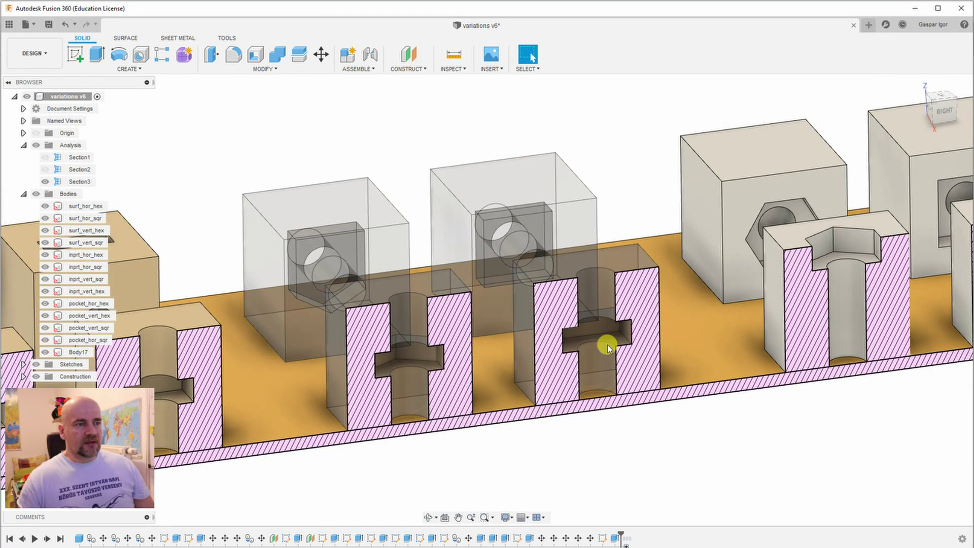
- Orbit side-on, zoom into the cut, and roll the timeline to the last feature
{"action": "middle_click_drag", "start_coordinate": [598, 340], "coordinate": [601, 257], "text": "shift"}
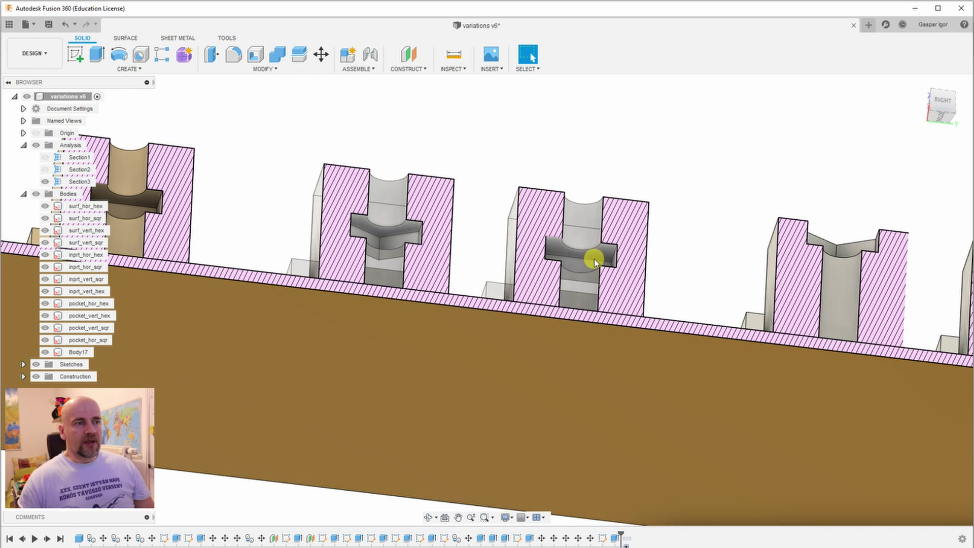
{"action": "scroll", "coordinate": [591, 257], "scroll_direction": "up", "scroll_amount": 2}
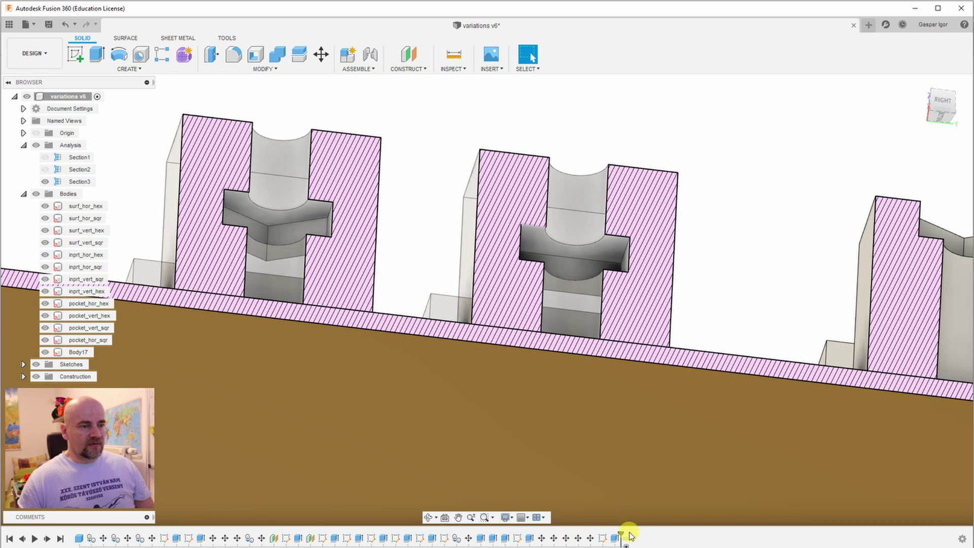
{"action": "left_click_drag", "start_coordinate": [622, 532], "coordinate": [635, 536]}
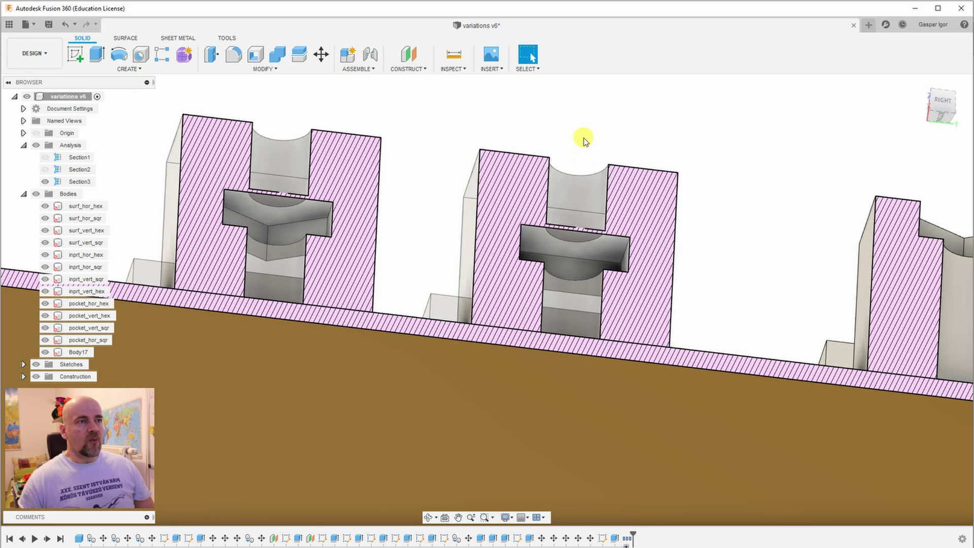
- Orbit around and down from above to inspect the new one-layer bridging cuts
{"action": "key", "text": "F4"}
{"action": "left_click_drag", "start_coordinate": [590, 126], "coordinate": [591, 135]}
{"action": "key", "text": "Escape"}
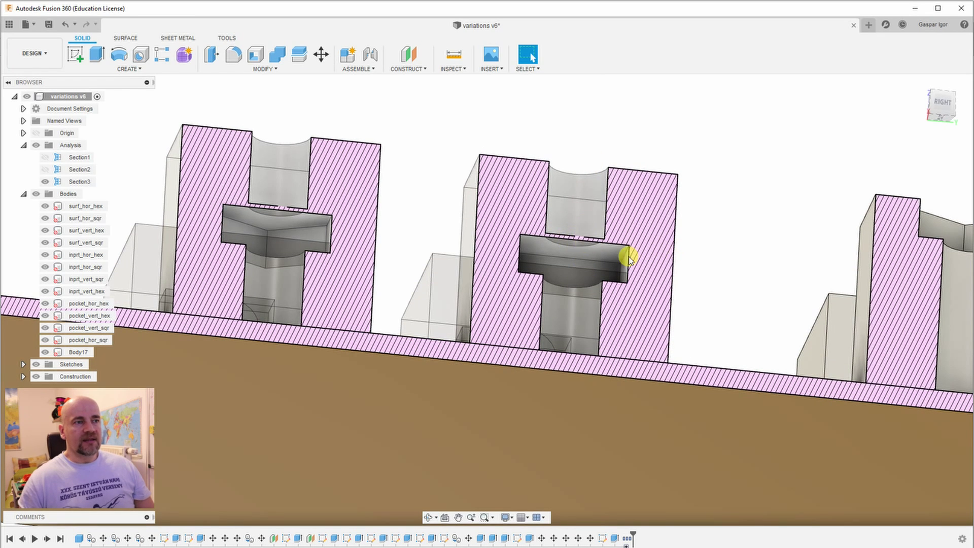
{"action": "middle_click_drag", "start_coordinate": [617, 267], "coordinate": [570, 256], "text": "shift"}
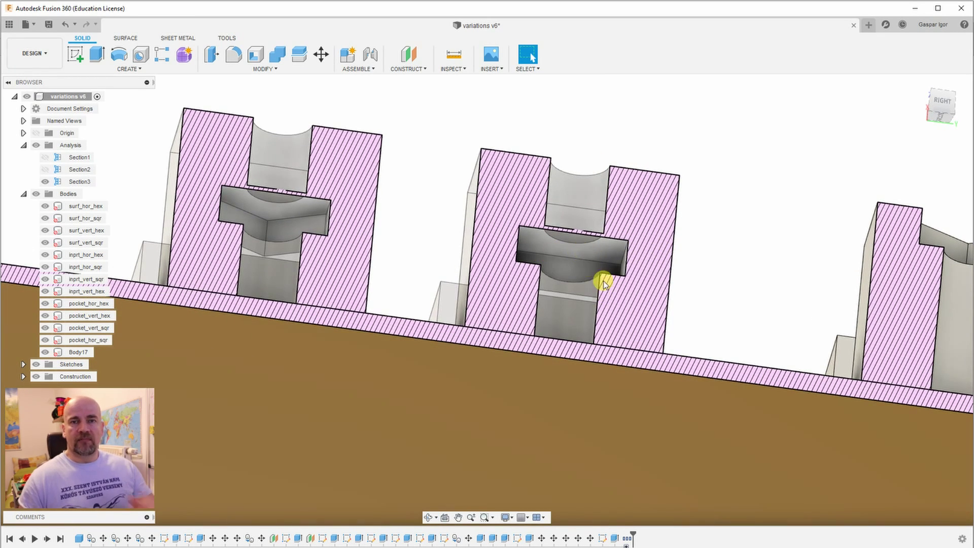
{"action": "middle_click_drag", "start_coordinate": [580, 163], "coordinate": [533, 326], "text": "shift"}
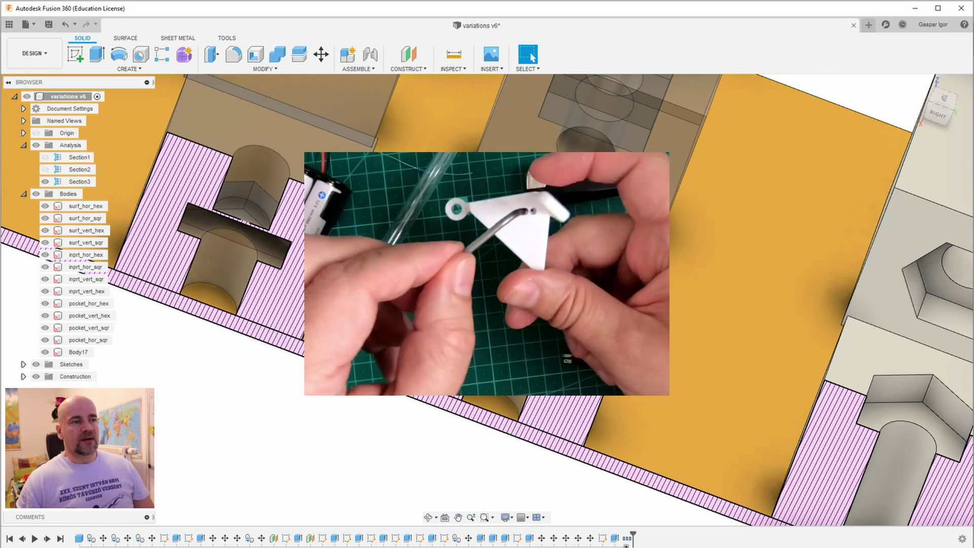
{"action": "middle_click_drag", "start_coordinate": [436, 366], "coordinate": [449, 400], "text": "shift"}
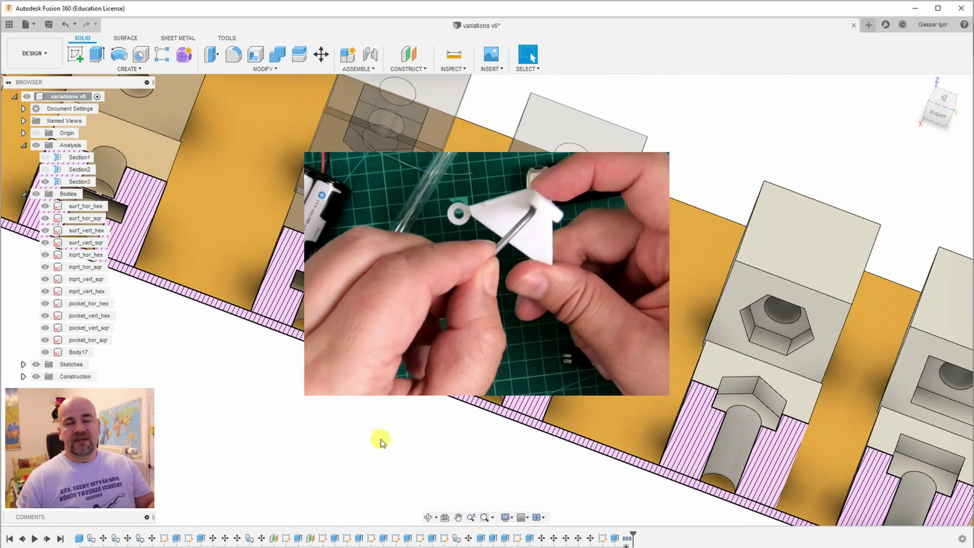
{"action": "middle_click_drag", "start_coordinate": [381, 441], "coordinate": [402, 437], "text": "shift"}
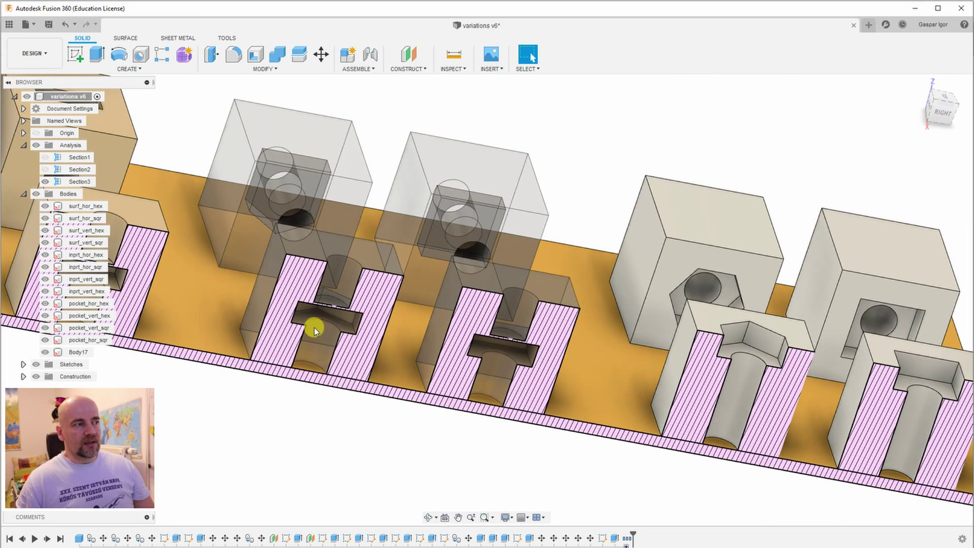
{"action": "middle_click_drag", "start_coordinate": [314, 330], "coordinate": [466, 304]}
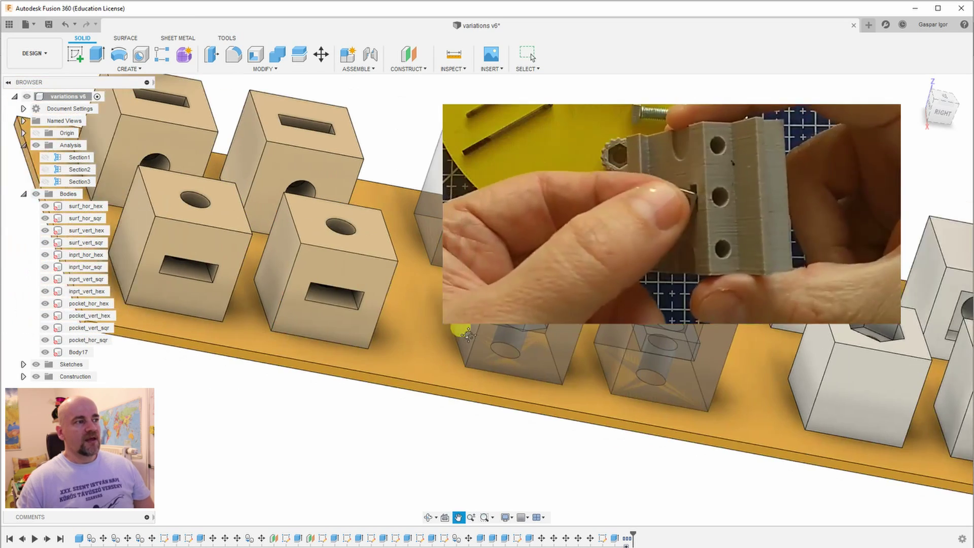
{"action": "middle_click_drag", "start_coordinate": [634, 355], "coordinate": [452, 457], "text": "shift"}
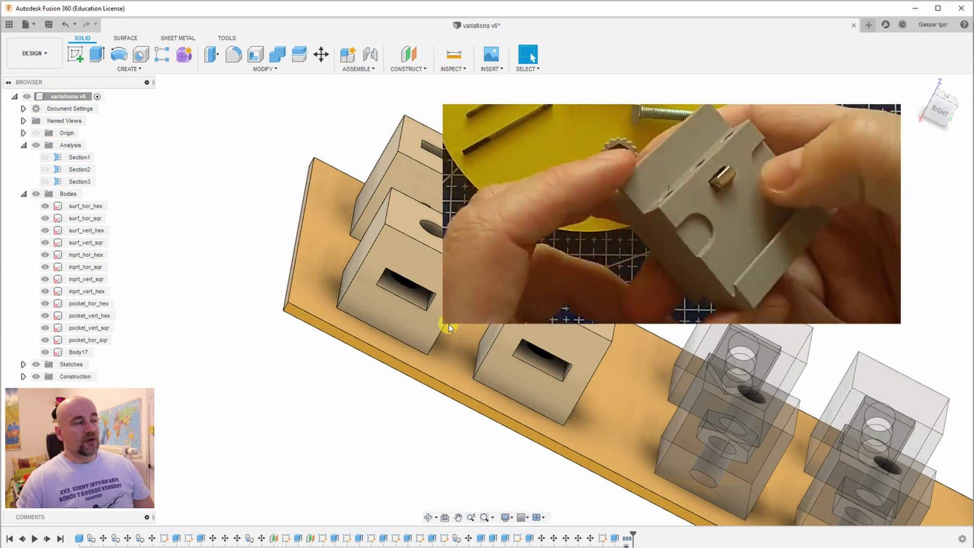
- Turn on Section3 and orbit the cut blocks to inspect their nut pockets and bridging slots
{"action": "left_click", "coordinate": [45, 181]}
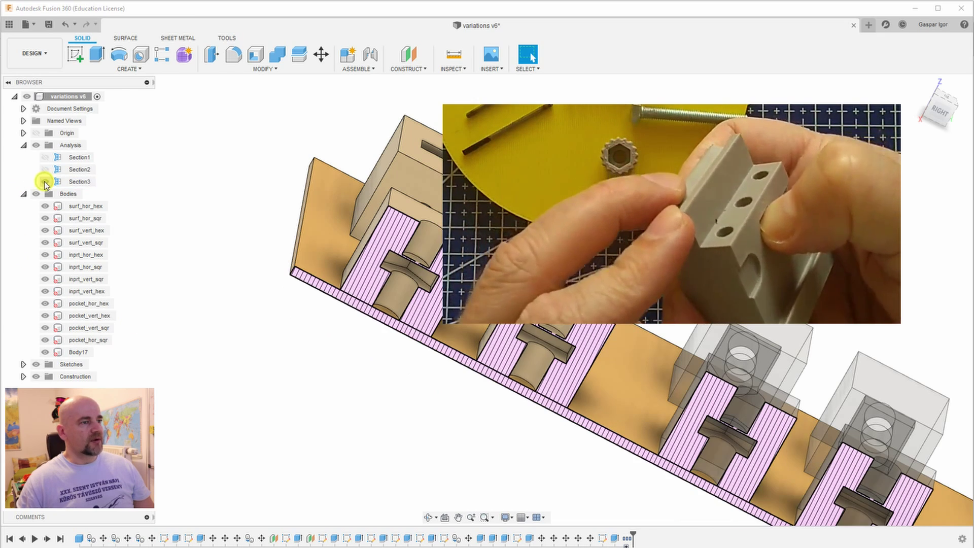
{"action": "scroll", "coordinate": [457, 420], "scroll_direction": "up", "scroll_amount": 3}
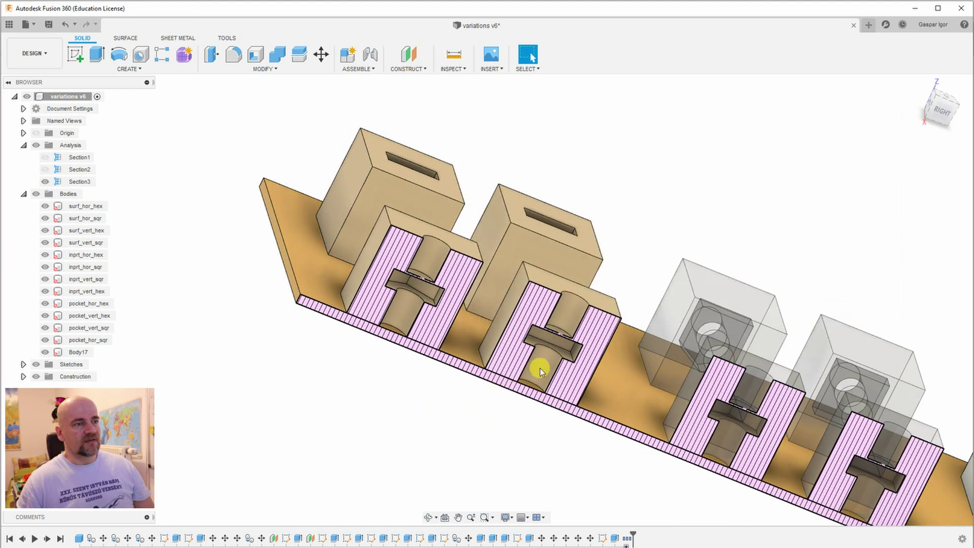
{"action": "scroll", "coordinate": [540, 357], "scroll_direction": "up", "scroll_amount": 2}
{"action": "mouse_move", "coordinate": [545, 341]}
{"action": "middle_mouse_down", "text": "shift"}
{"action": "mouse_move", "coordinate": [539, 393]}
{"action": "mouse_move", "coordinate": [541, 352]}
{"action": "middle_mouse_up", "text": "shift"}
{"action": "mouse_move", "coordinate": [555, 309]}
{"action": "middle_mouse_down", "text": "shift"}
{"action": "mouse_move", "coordinate": [544, 322]}
{"action": "mouse_move", "coordinate": [561, 293]}
{"action": "middle_mouse_up", "text": "shift"}
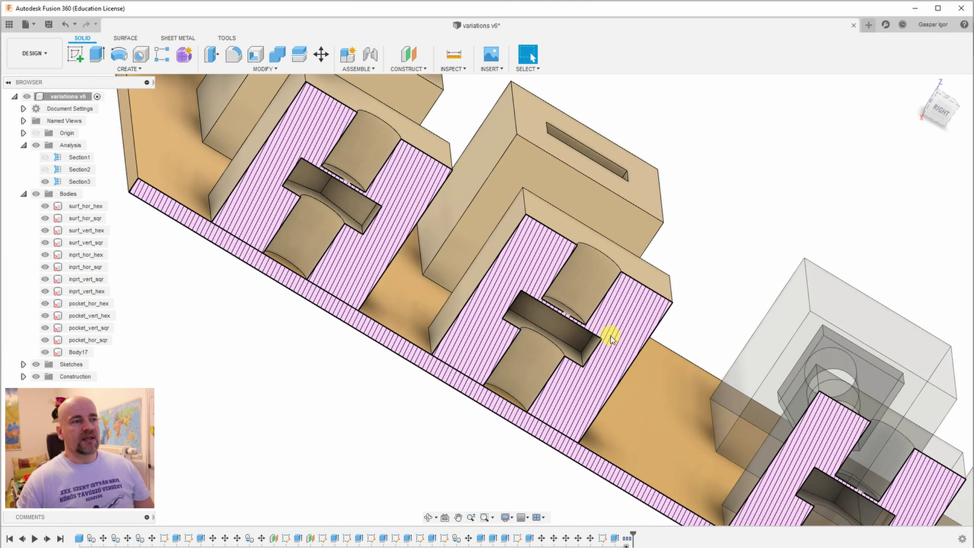
{"action": "middle_click_drag", "start_coordinate": [557, 293], "coordinate": [549, 305], "text": "shift"}
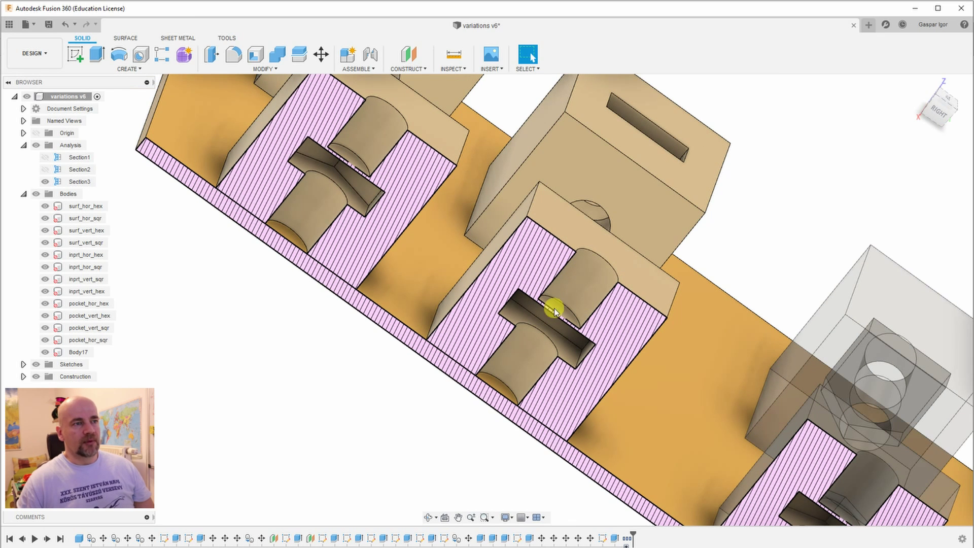
{"action": "middle_click_drag", "start_coordinate": [383, 383], "coordinate": [331, 346], "text": "shift"}
{"action": "middle_click_drag", "start_coordinate": [370, 319], "coordinate": [487, 306]}
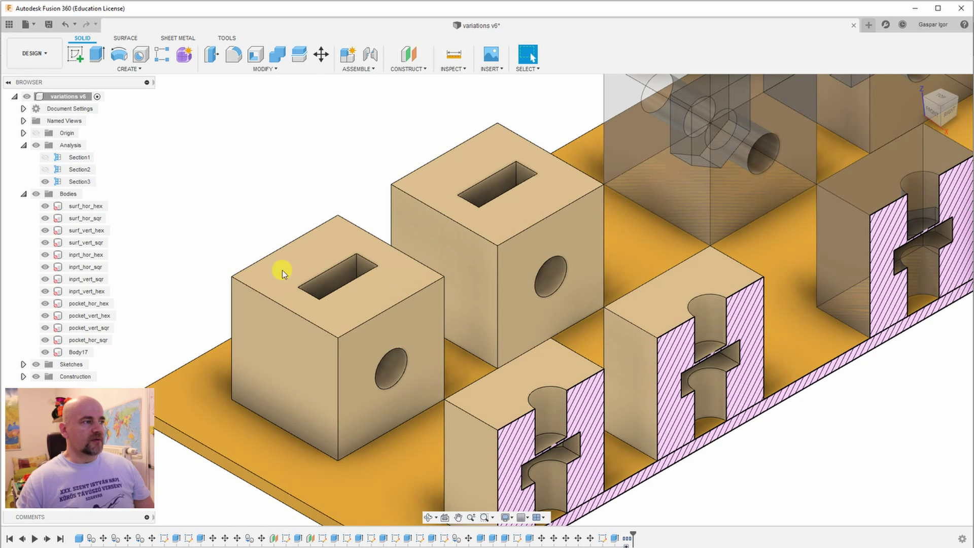
- Toggle Section2, orbit over the side-hole pocket cuts, then zoom out to all twelve blocks
{"action": "left_click", "coordinate": [45, 171]}
{"action": "left_click", "coordinate": [45, 170]}
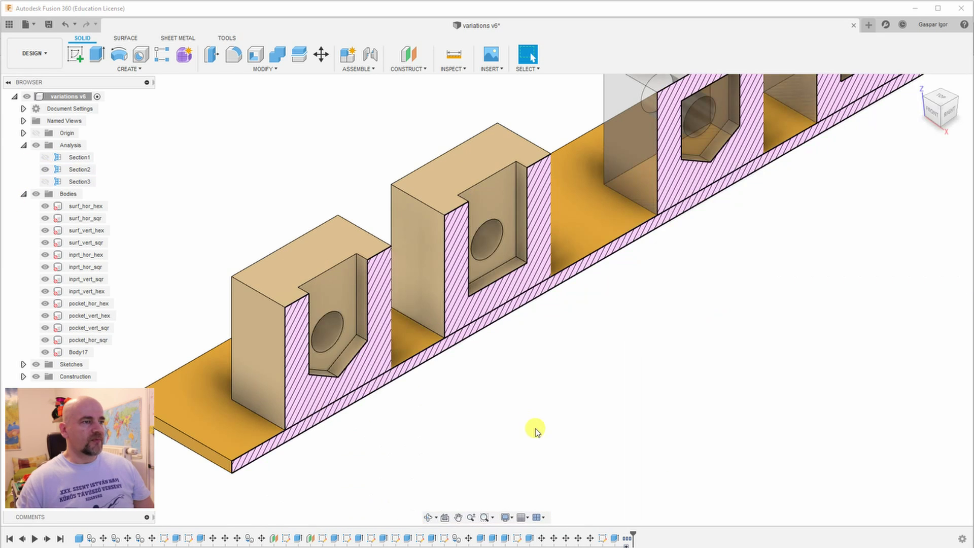
{"action": "middle_click_drag", "start_coordinate": [533, 429], "coordinate": [503, 416], "text": "shift"}
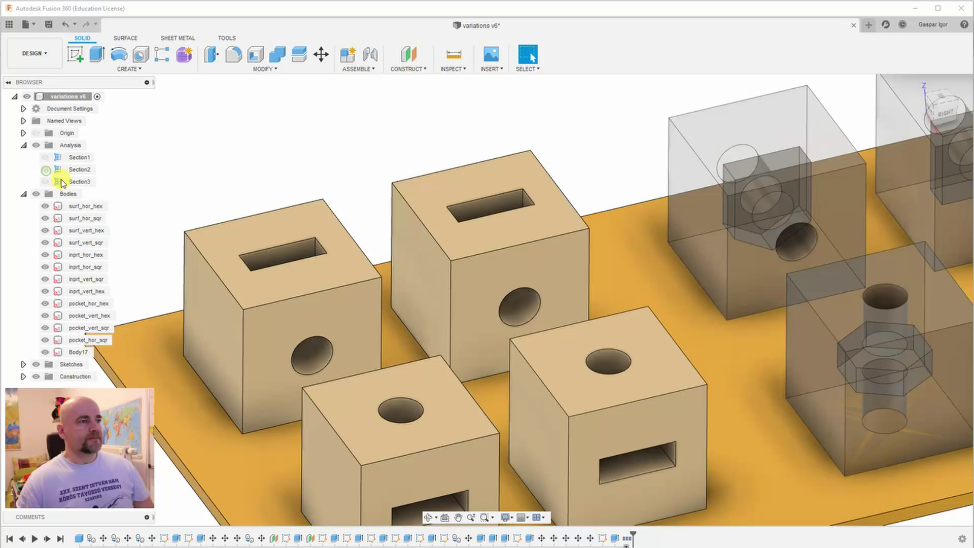
{"action": "scroll", "coordinate": [341, 374], "scroll_direction": "down", "scroll_amount": 5}
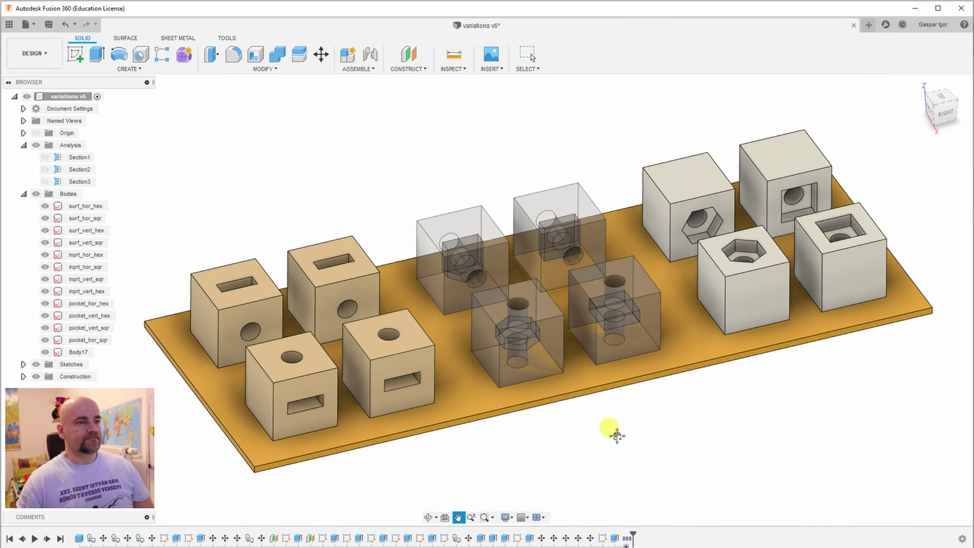
{"action": "left_click_drag", "start_coordinate": [616, 433], "coordinate": [606, 436]}
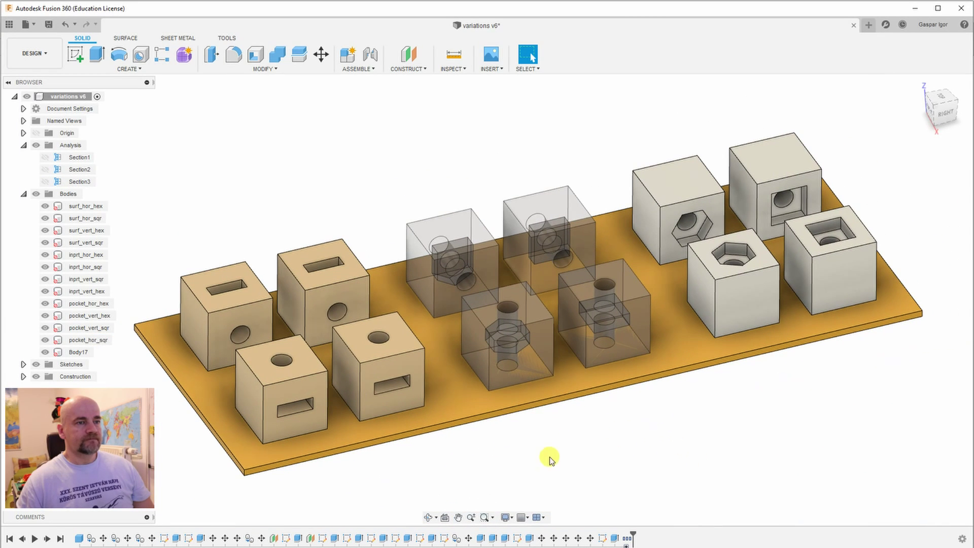
{"action": "key", "text": "Escape"}
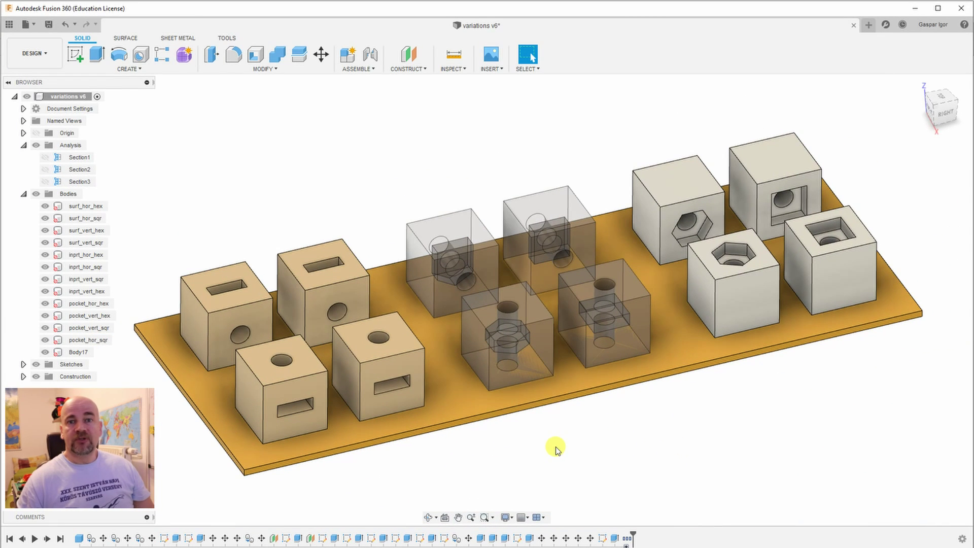